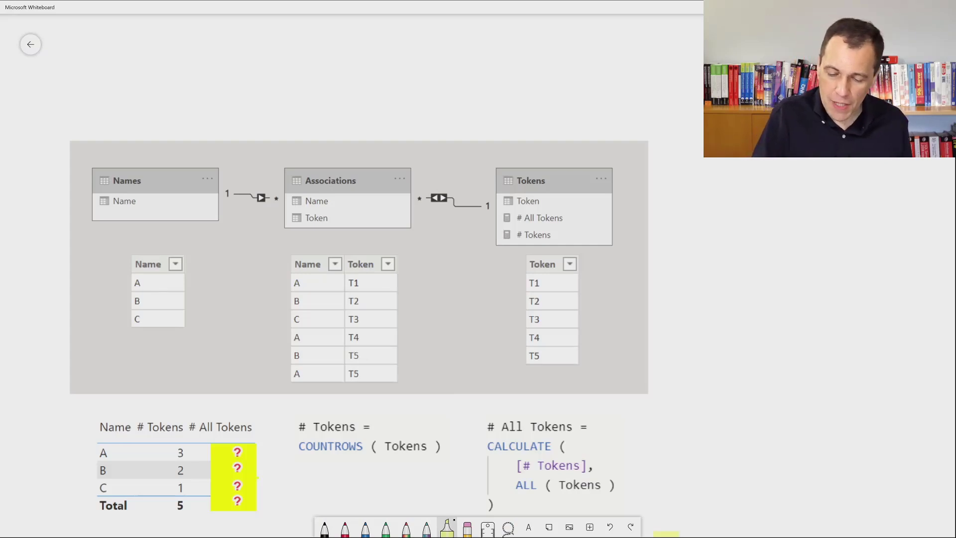
Highlight the '# All Tokens =' definition and its results column header in yellow.
drag(466, 426, 603, 427)
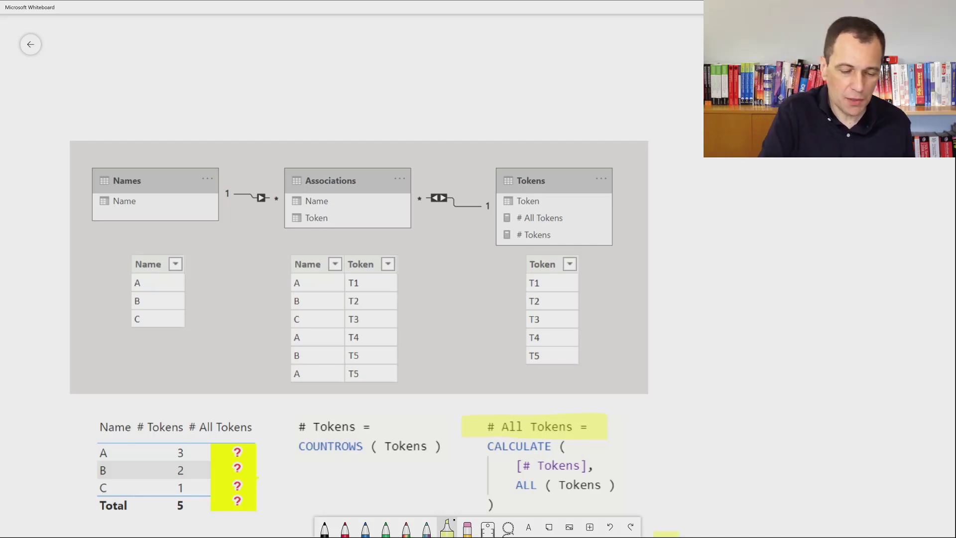
drag(180, 426, 259, 426)
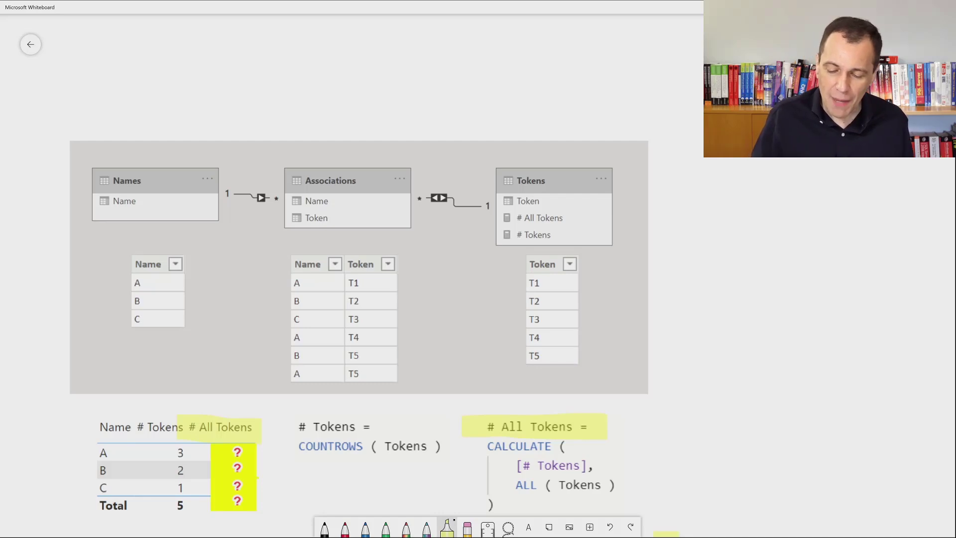
scroll(358, 321, down, 1)
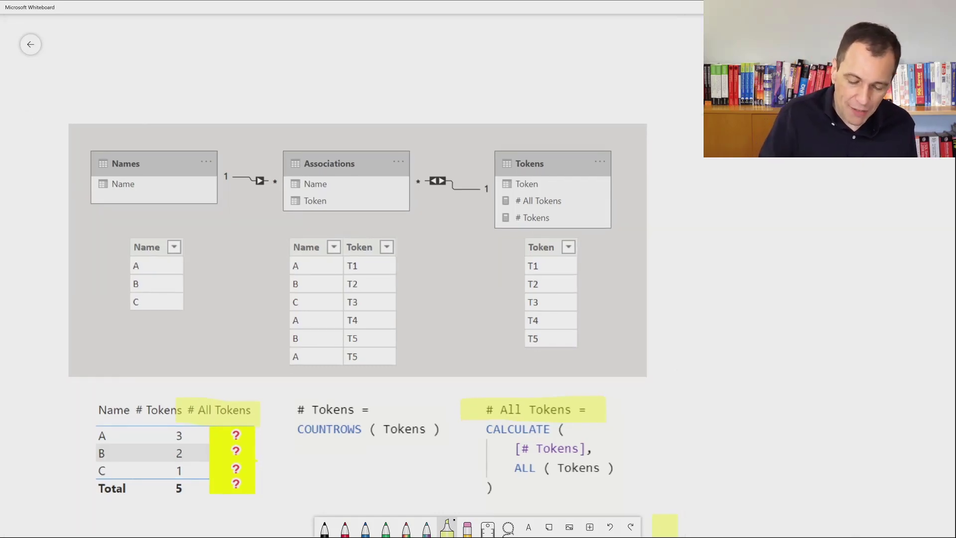
In green, underline COUNTROWS ( Tokens ), sketch an ellipse around a NAME/A filter box, and circle row A's 3.
click(385, 527)
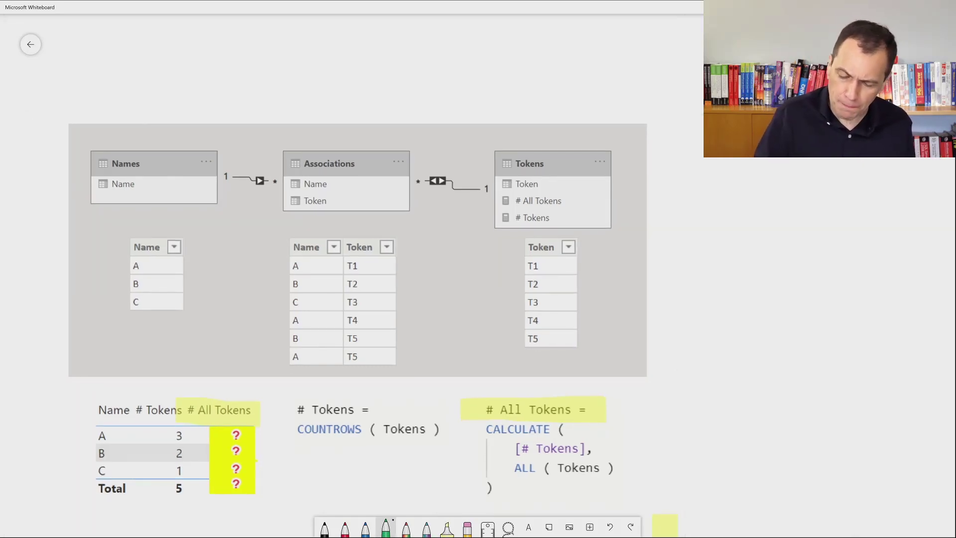
drag(290, 441, 442, 447)
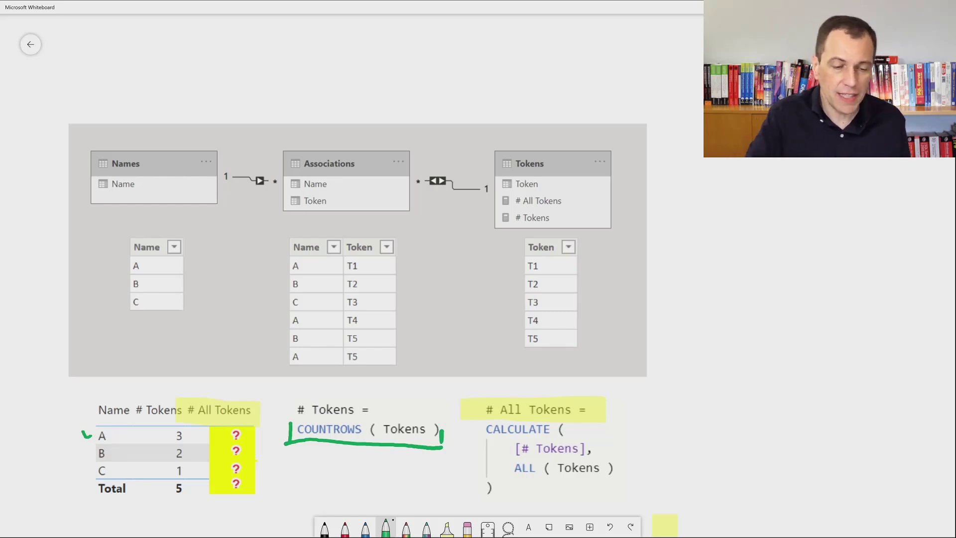
mouse_move(145, 32)
mouse_down()
mouse_move(112, 36)
mouse_move(288, 59)
mouse_move(138, 37)
mouse_move(141, 110)
mouse_move(256, 105)
mouse_move(151, 114)
mouse_move(196, 92)
mouse_up()
drag(147, 77, 227, 73)
drag(166, 51, 167, 64)
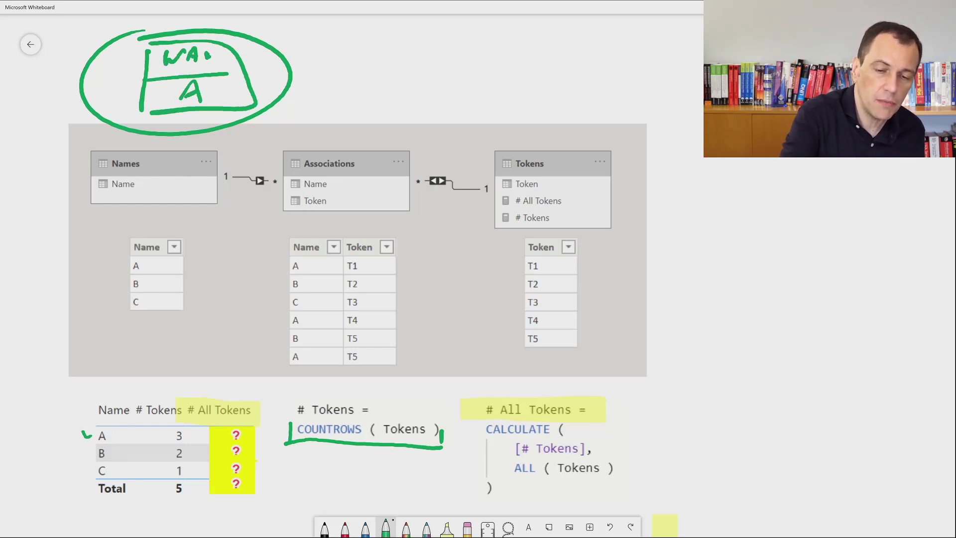
drag(222, 55, 231, 65)
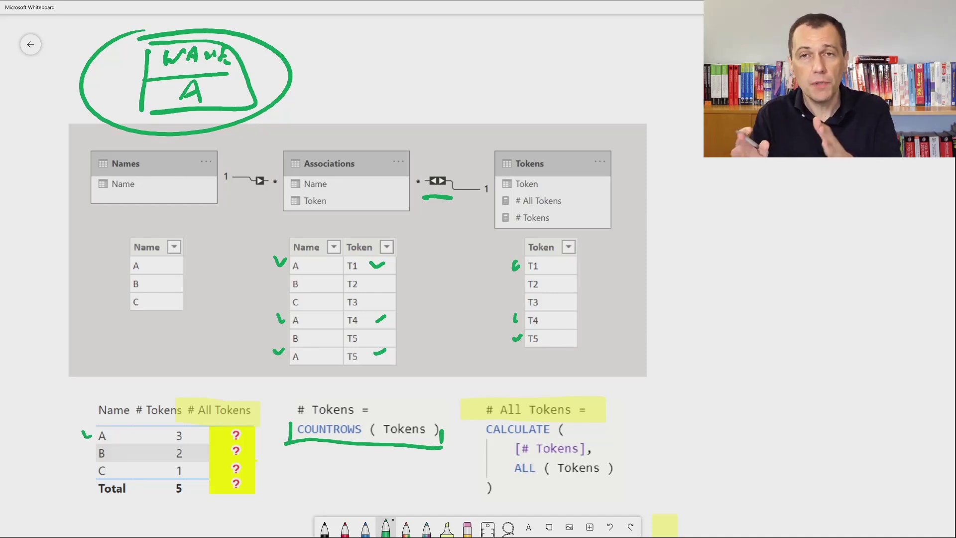
mouse_move(170, 424)
mouse_down()
mouse_move(185, 446)
mouse_move(195, 424)
mouse_up()
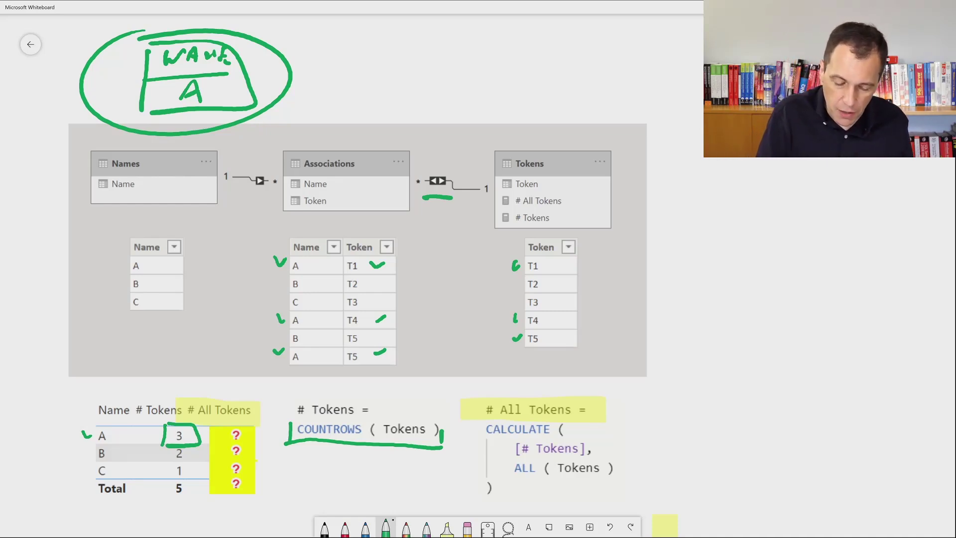
In red ink, underline 'ALL ( Tokens )' and loop around the Tokens table.
click(345, 527)
mouse_move(502, 472)
mouse_down()
mouse_move(518, 481)
mouse_move(632, 476)
mouse_up()
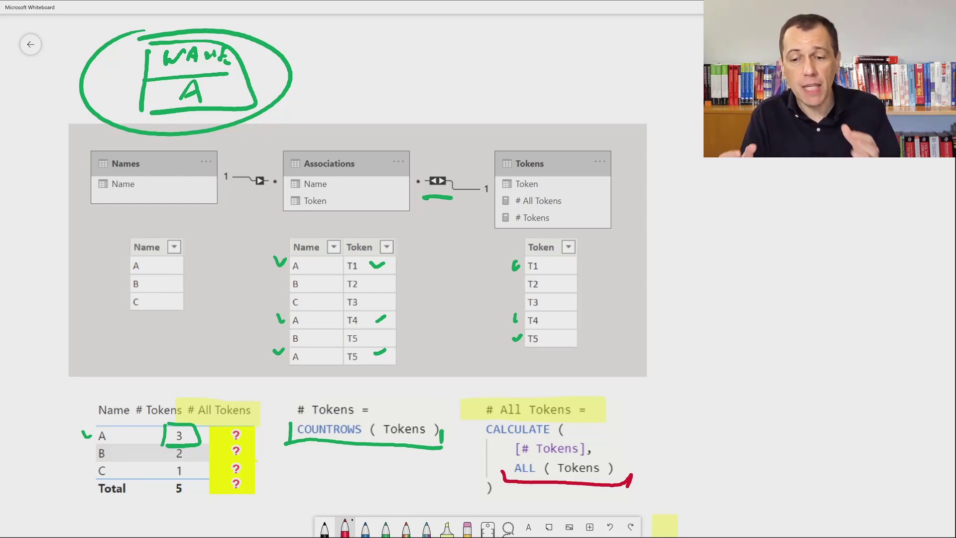
drag(498, 142, 505, 237)
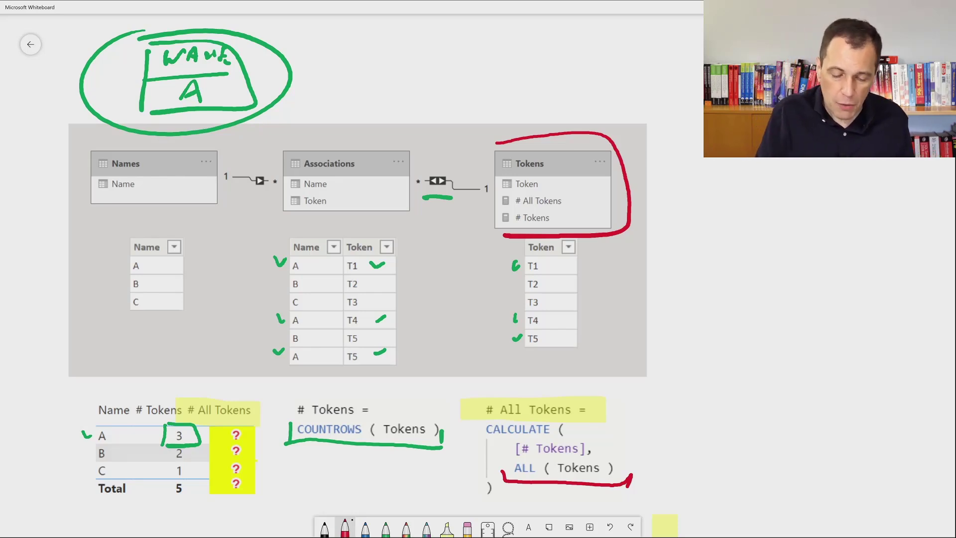
click(366, 527)
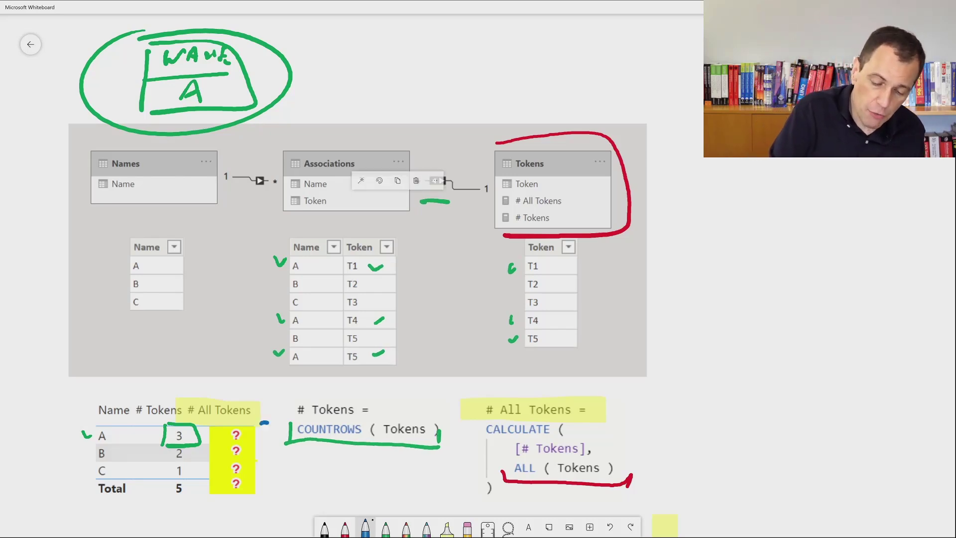
Write a blue 3 beside COUNTROWS.
mouse_move(261, 423)
mouse_down()
mouse_move(278, 473)
mouse_move(262, 505)
mouse_up()
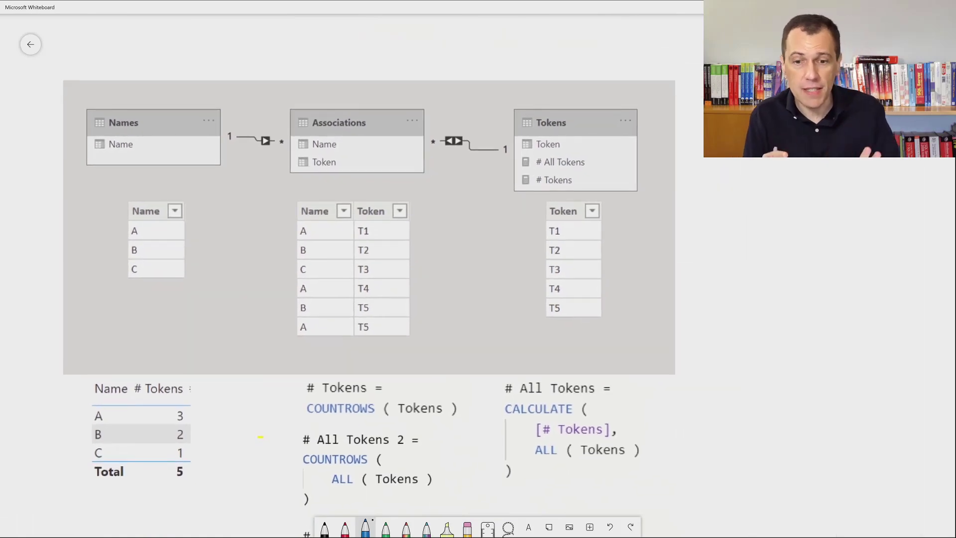
Highlight '# All Tokens 2 =' in yellow and underline ALL ( Tokens ) in blue.
click(447, 527)
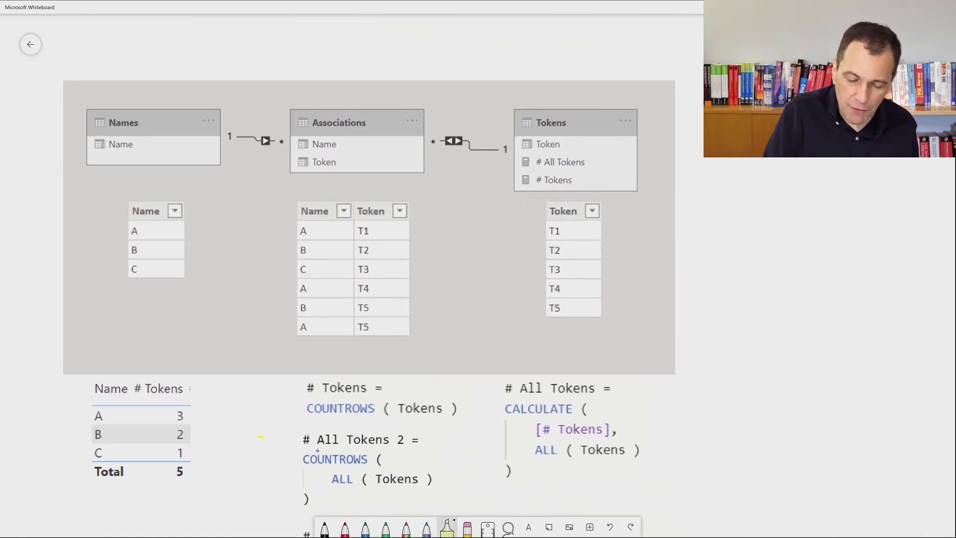
drag(287, 439, 437, 440)
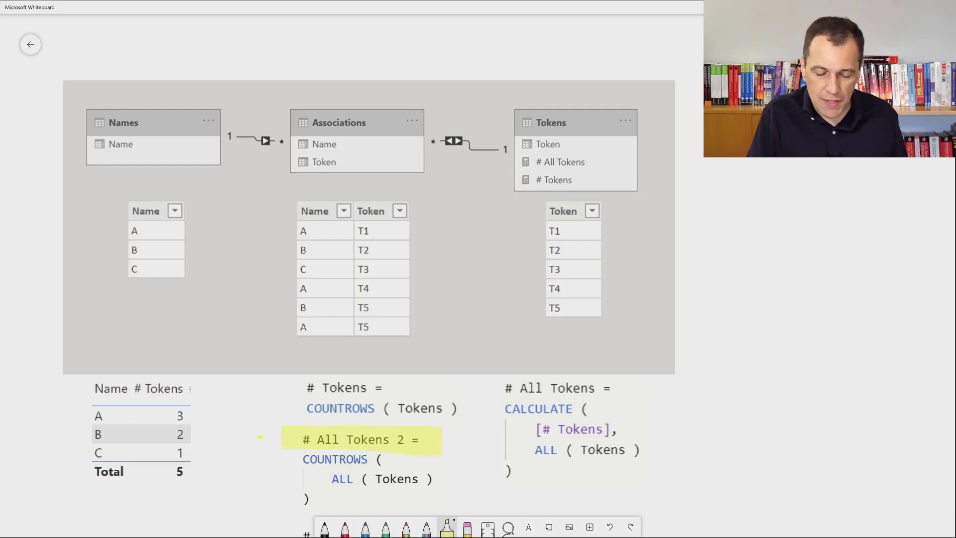
click(365, 527)
drag(326, 485, 442, 486)
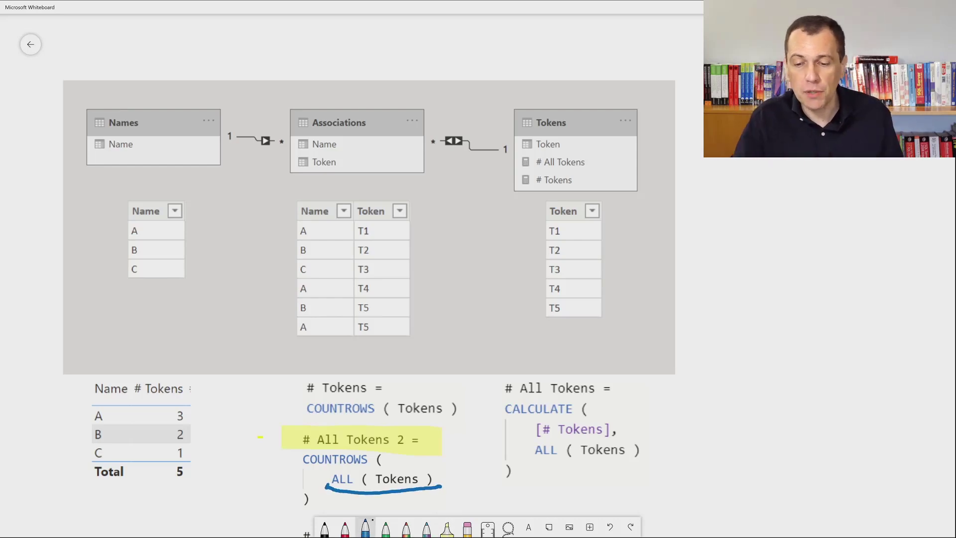
Circle the Tokens table in blue and write 5 beside each Name row and the Total.
mouse_move(626, 199)
mouse_down()
mouse_move(522, 215)
mouse_move(651, 216)
mouse_move(631, 196)
mouse_up()
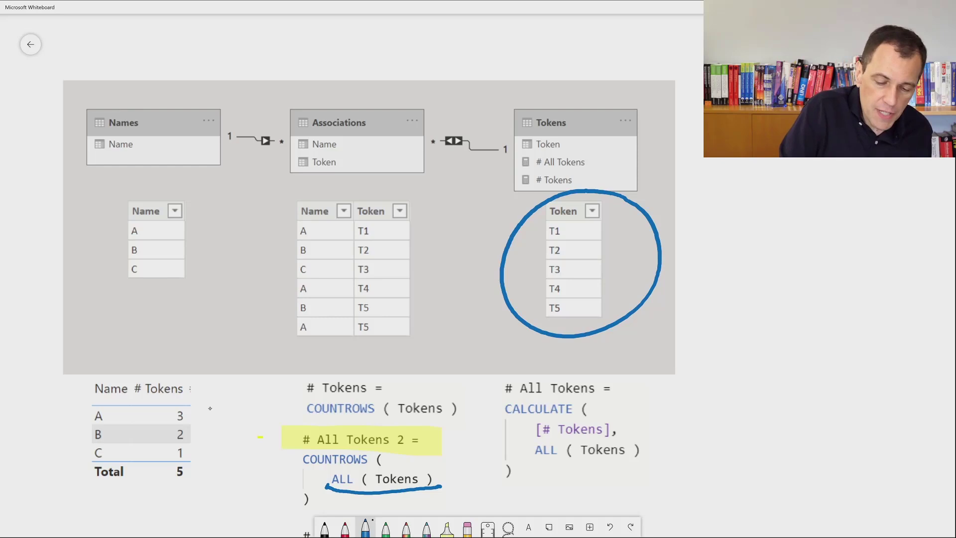
mouse_move(219, 405)
mouse_down()
mouse_move(208, 409)
mouse_move(228, 451)
mouse_move(217, 476)
mouse_up()
drag(217, 477, 219, 499)
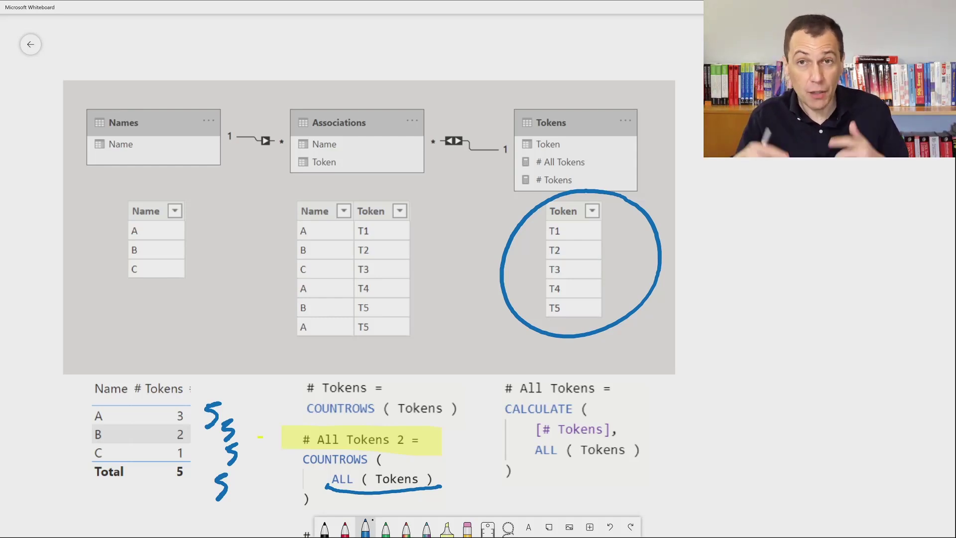
scroll(479, 298, down, 3)
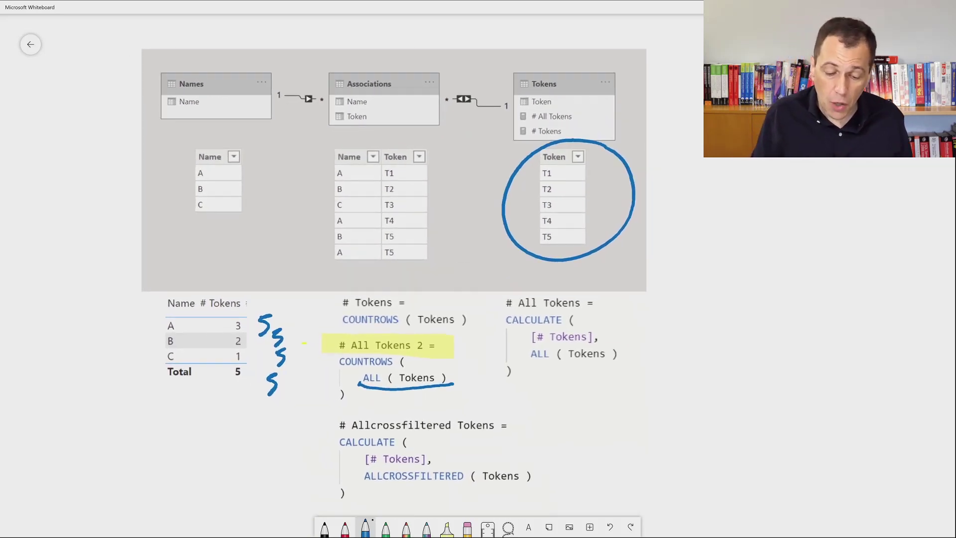
In green, underline ALLCROSSFILTERED ( Tokens ) and bracket the Tokens and Names tables.
click(385, 526)
drag(356, 472, 485, 488)
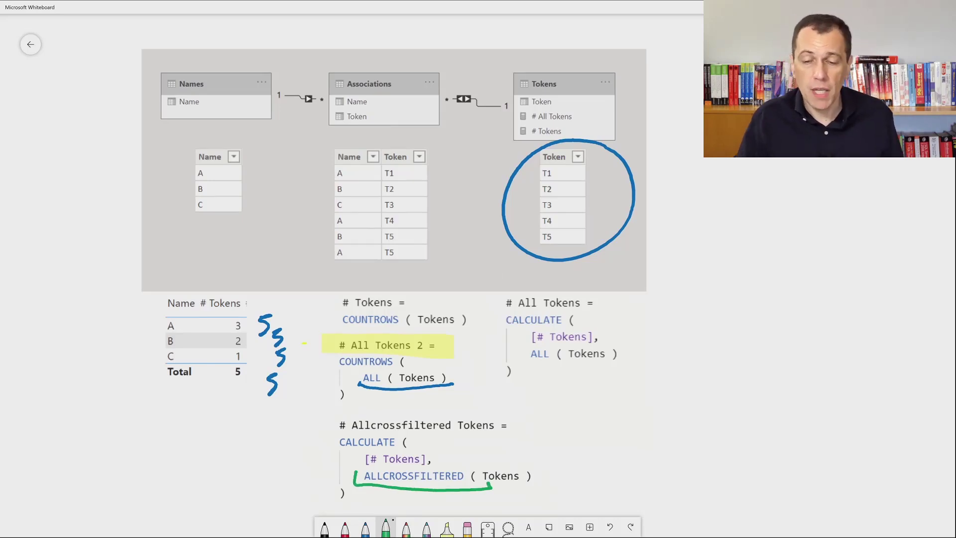
drag(506, 73, 618, 53)
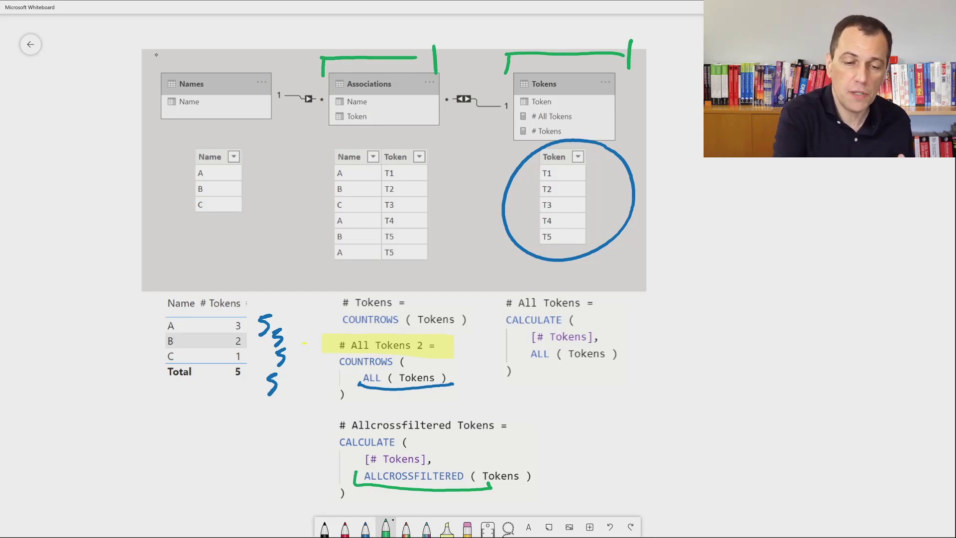
mouse_move(153, 74)
mouse_down()
mouse_move(270, 54)
mouse_move(276, 66)
mouse_up()
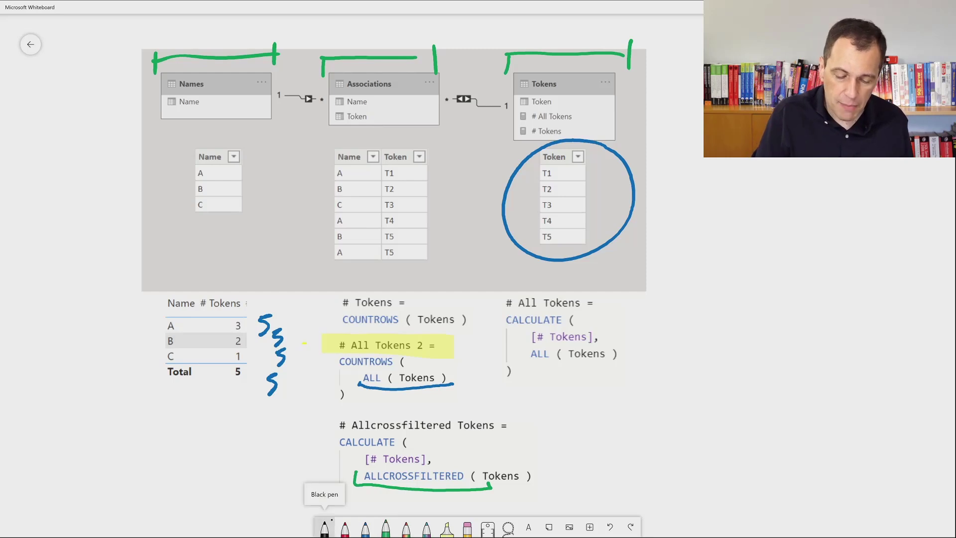
In black, draw a circle with a Name A filter box above the Names table.
click(324, 526)
scroll(324, 522, up, 2)
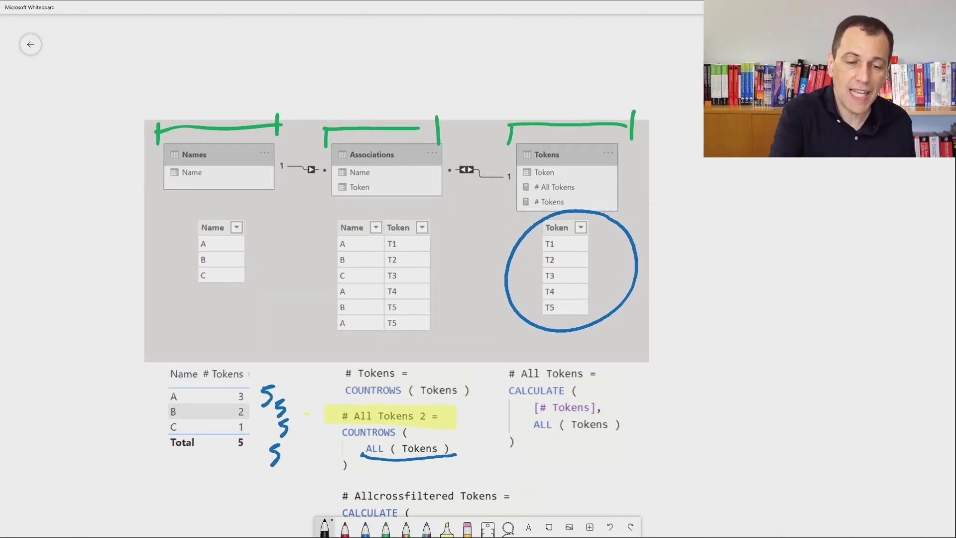
drag(251, 26, 253, 32)
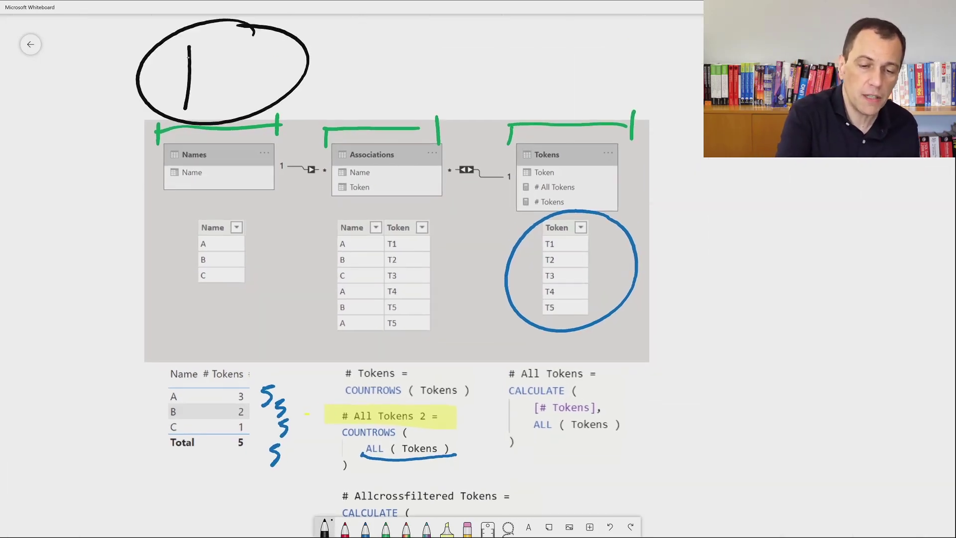
drag(189, 45, 229, 105)
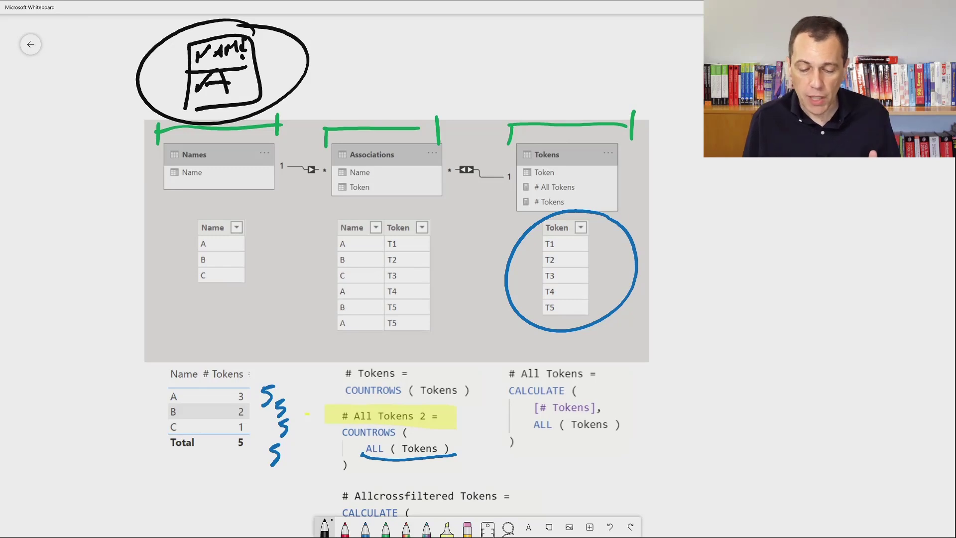
In red, circle ALLCROSSFILTERED and cross out the circled A filter box.
click(344, 527)
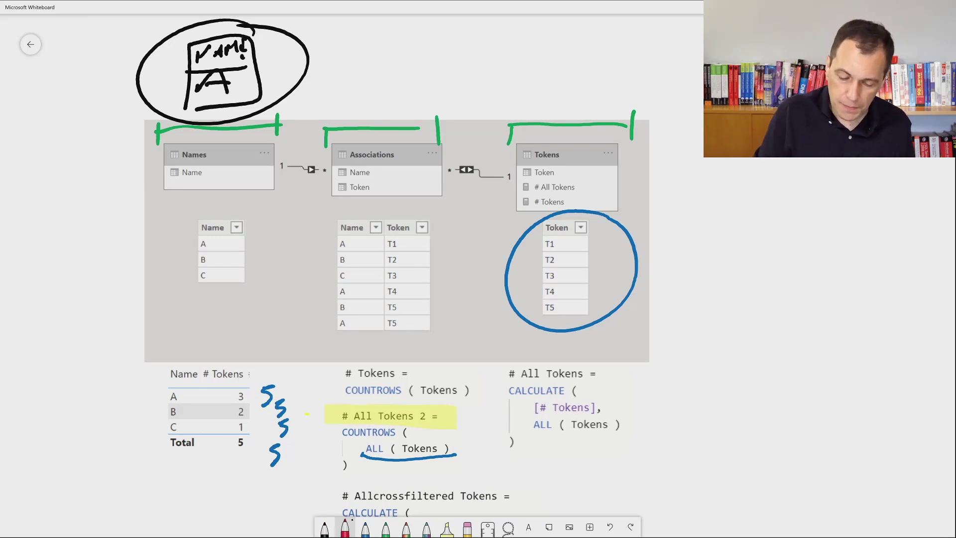
scroll(478, 277, down, 2)
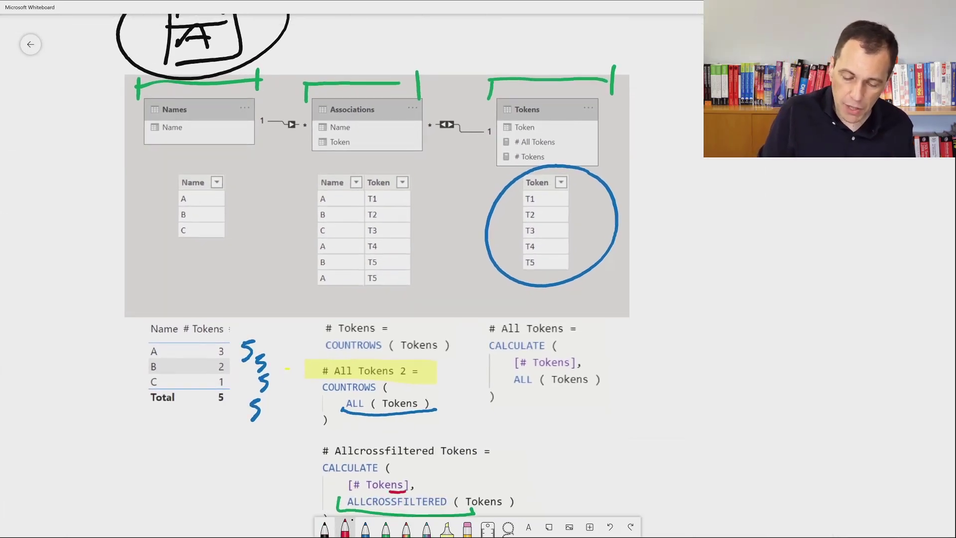
drag(396, 490, 475, 512)
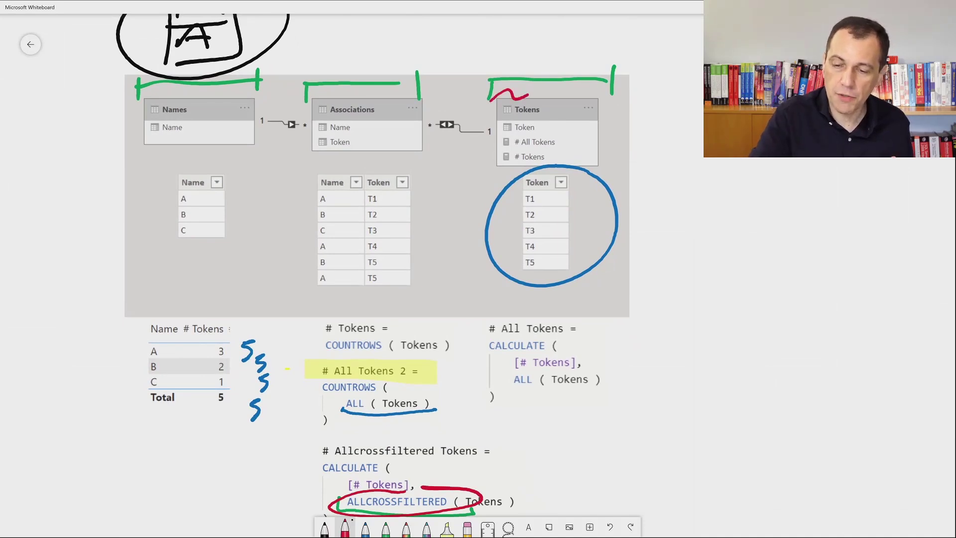
drag(124, 68, 201, 36)
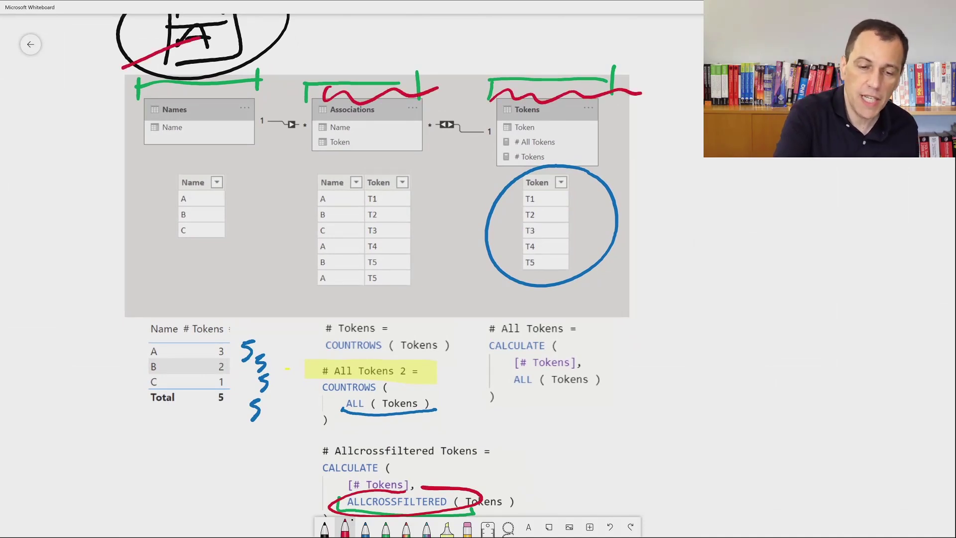
drag(116, 29, 284, 60)
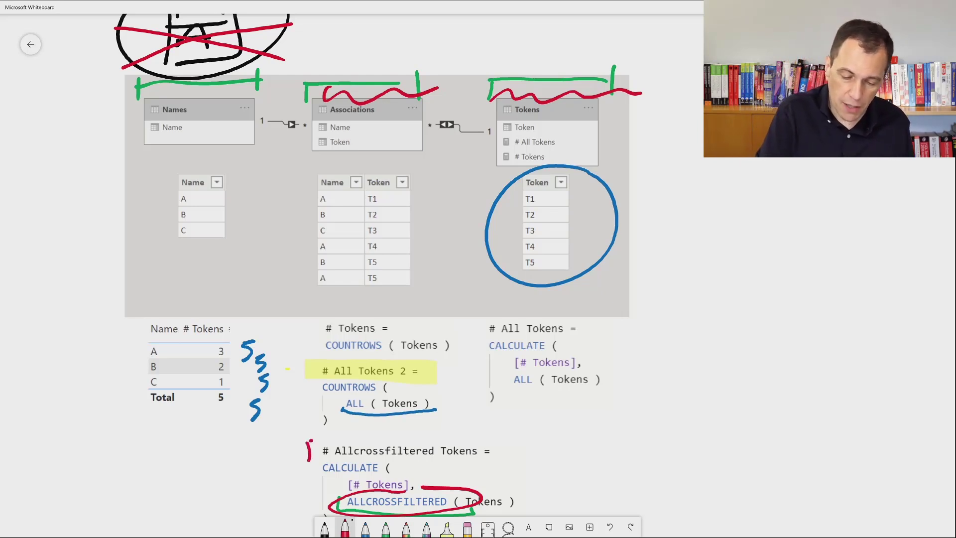
Circle '# Allcrossfiltered Tokens =' and add its total 5 in red; underline ALL ( Tokens ) in green.
mouse_move(309, 439)
mouse_down()
mouse_move(467, 466)
mouse_move(319, 468)
mouse_up()
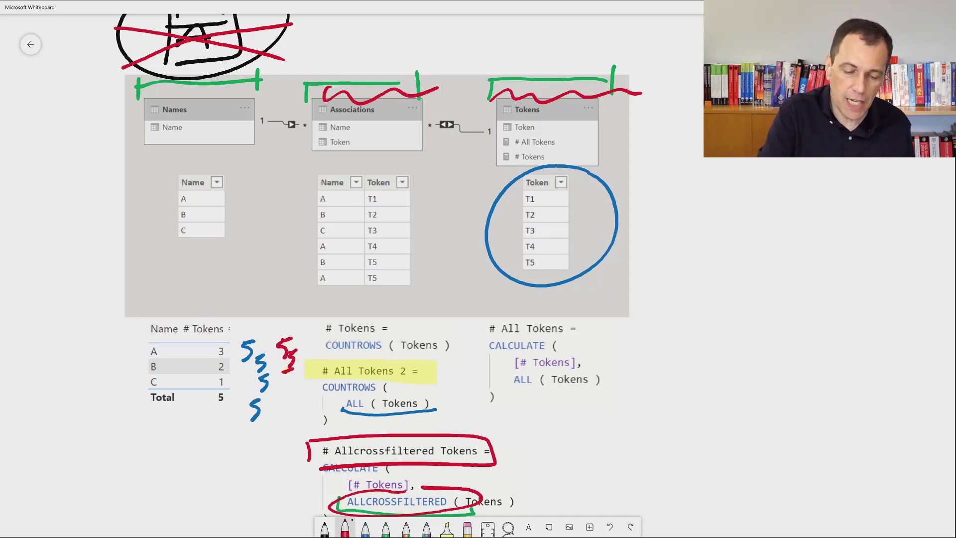
drag(282, 403, 282, 425)
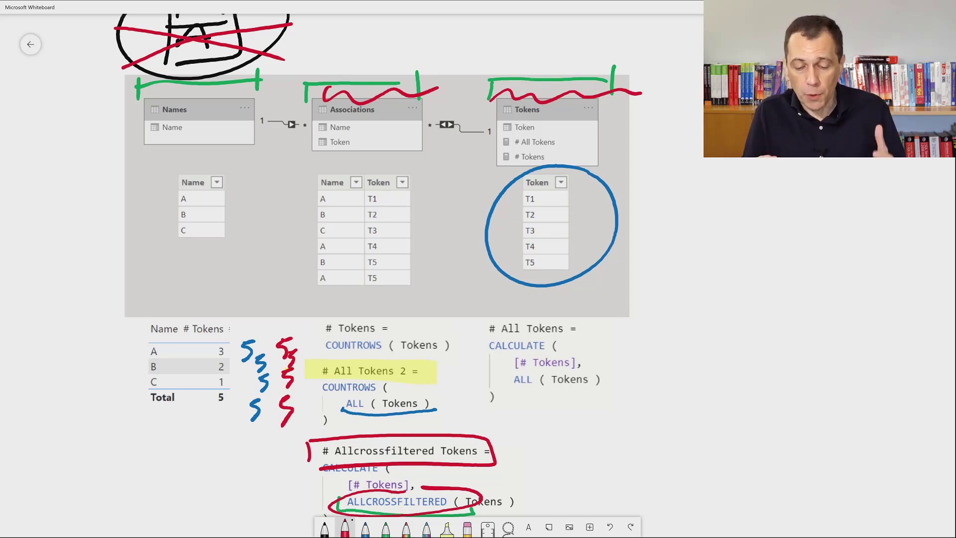
click(386, 526)
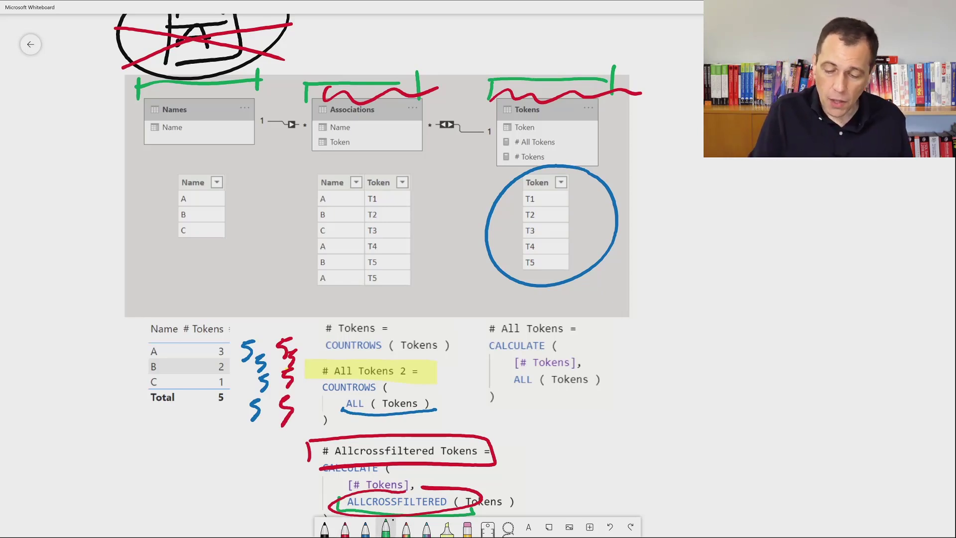
drag(506, 389, 613, 383)
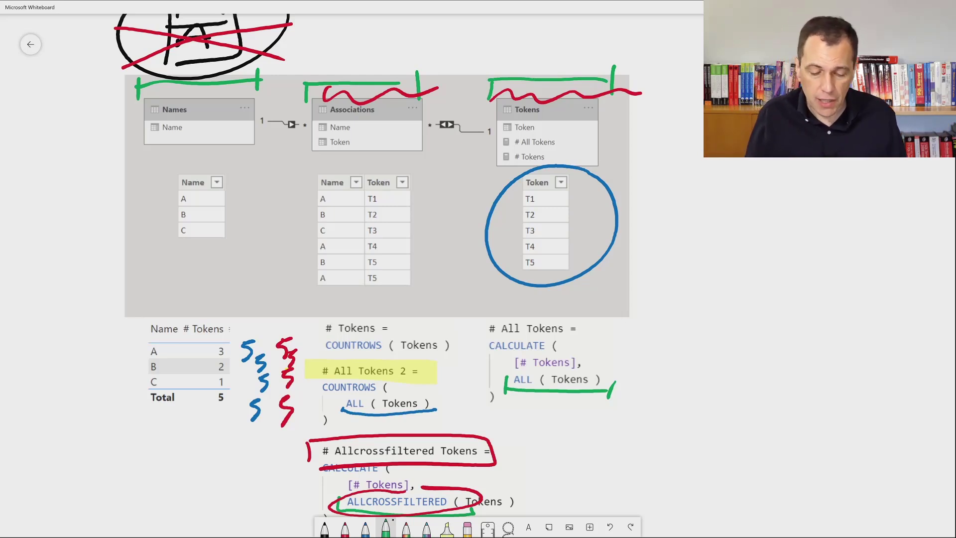
Switch to blue ink to begin handwriting REMOVEFILTERS below the # All Tokens formula.
click(366, 527)
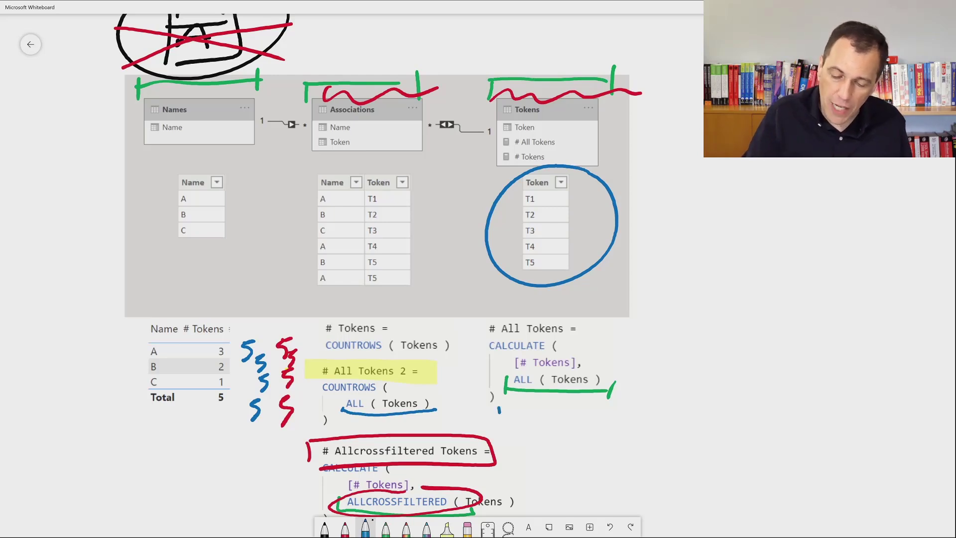